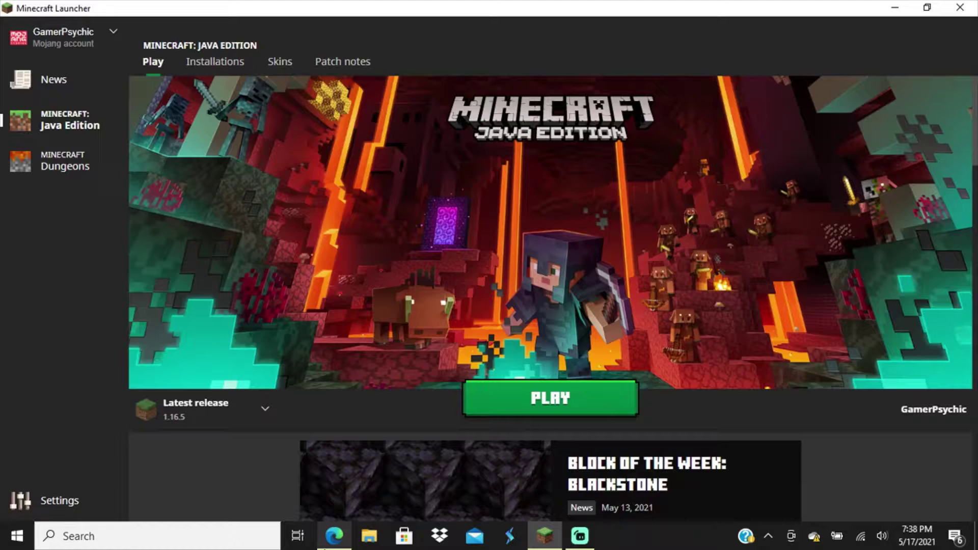
Bring the browser forward and settle on the Keystrokes.zip MediaFire tab after checking the chroma tab.
left_click(335, 536)
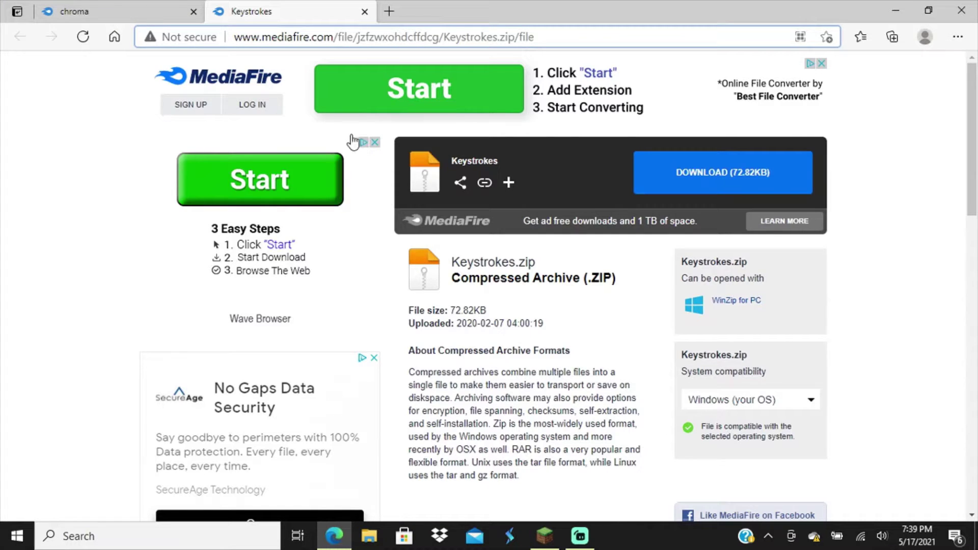
left_click(119, 10)
left_click(267, 7)
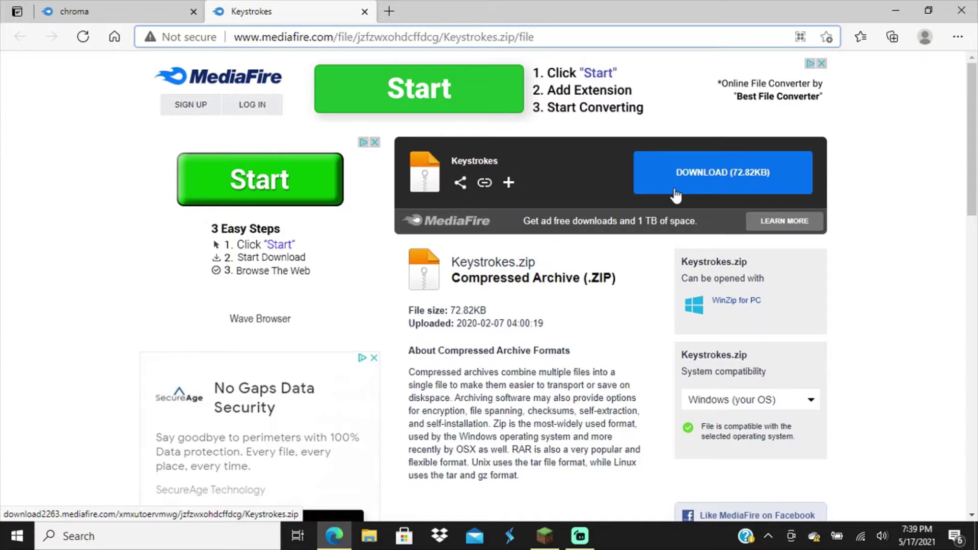
left_click(76, 11)
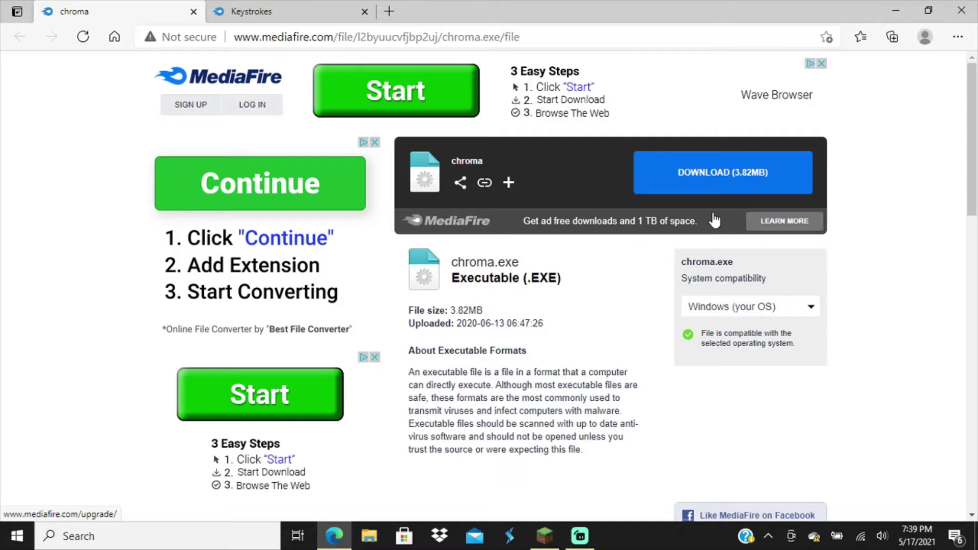
left_click(278, 3)
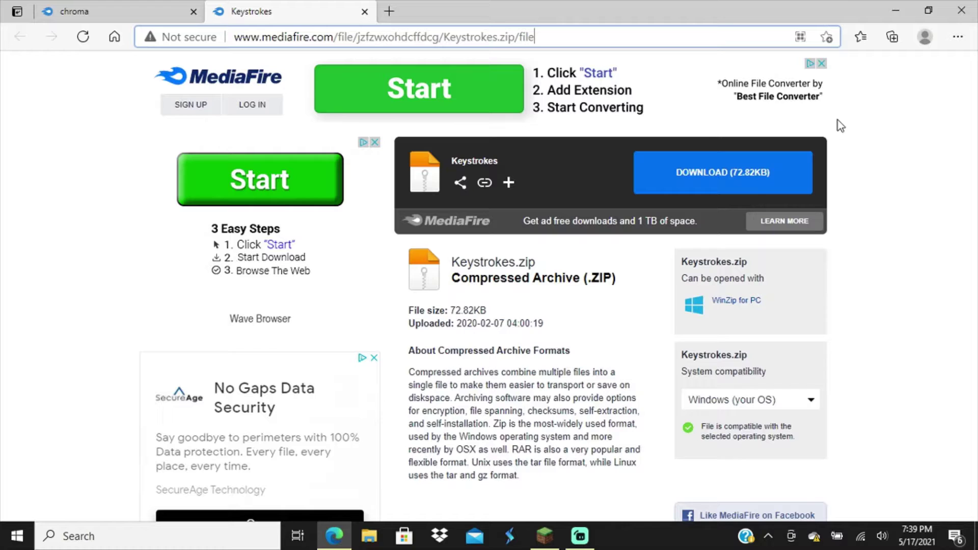
Start the Keystrokes.zip download and dismiss the Capital One Shopping ad popup.
left_click(753, 195)
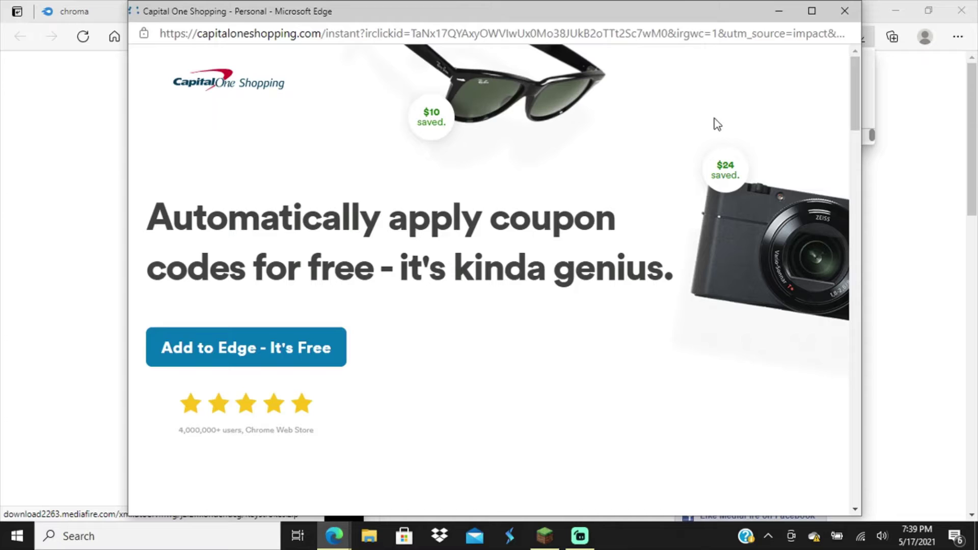
left_click(845, 12)
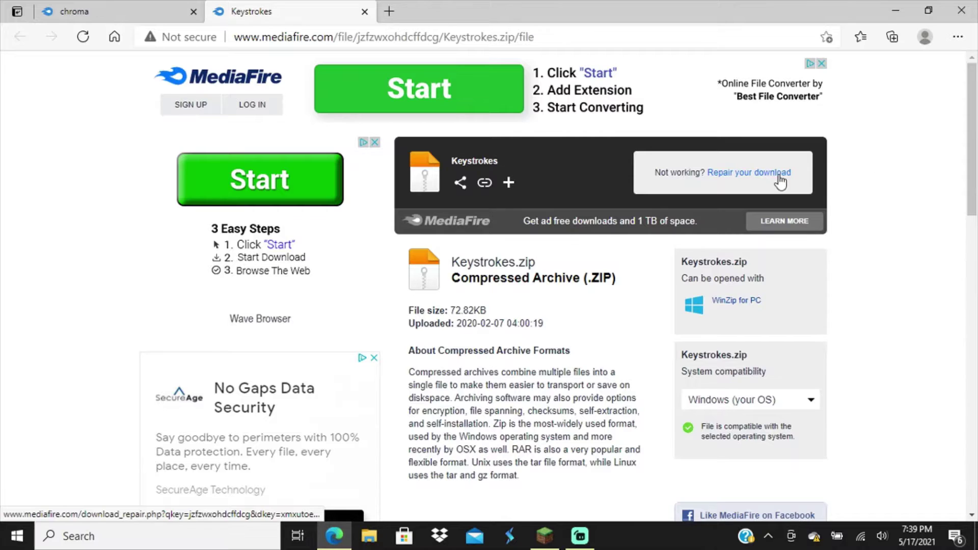
left_click(957, 36)
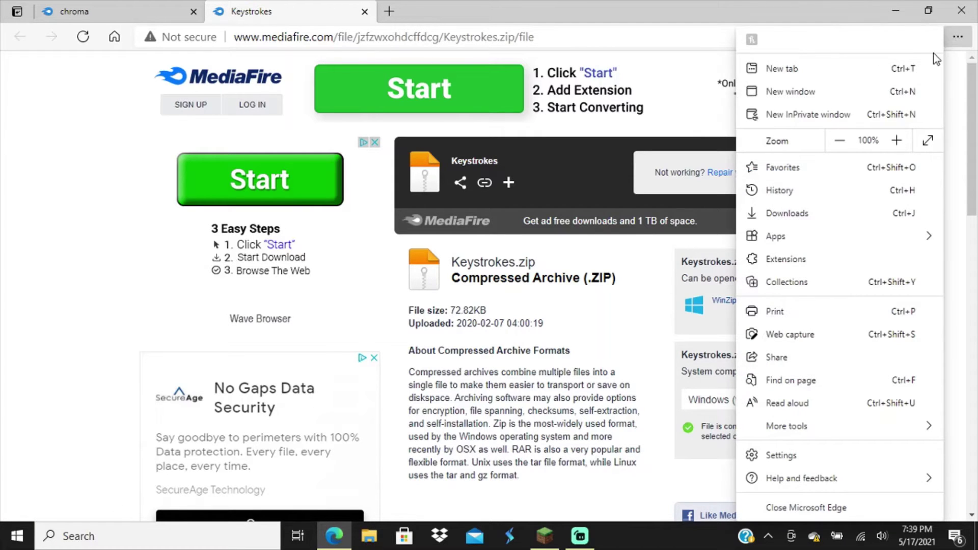
left_click(957, 37)
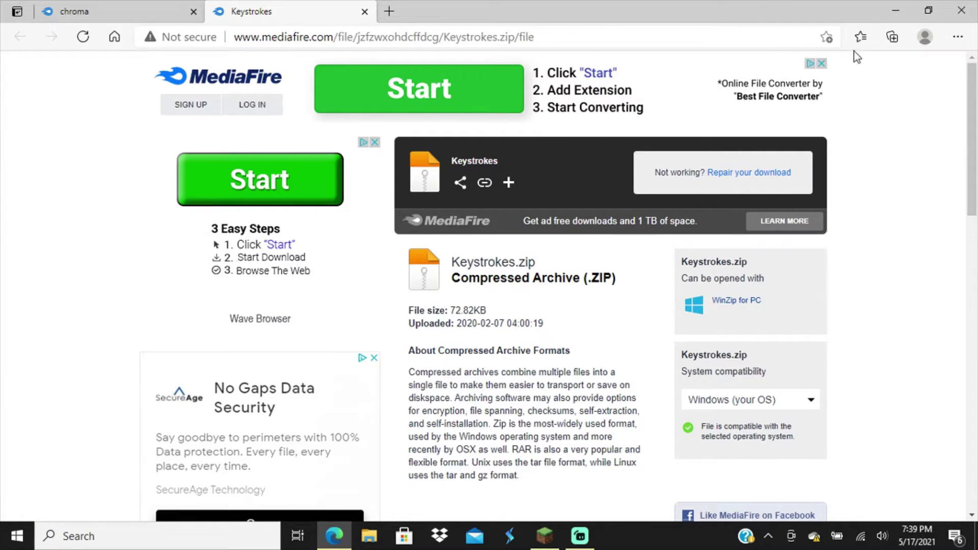
Repair the stalled download and go back until 'Your download is starting' appears.
left_click(761, 178)
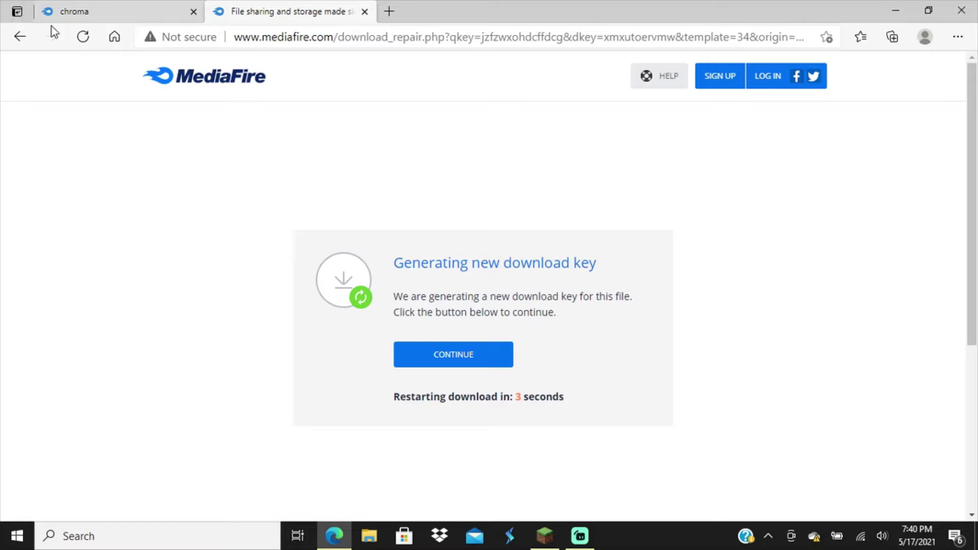
left_click(19, 36)
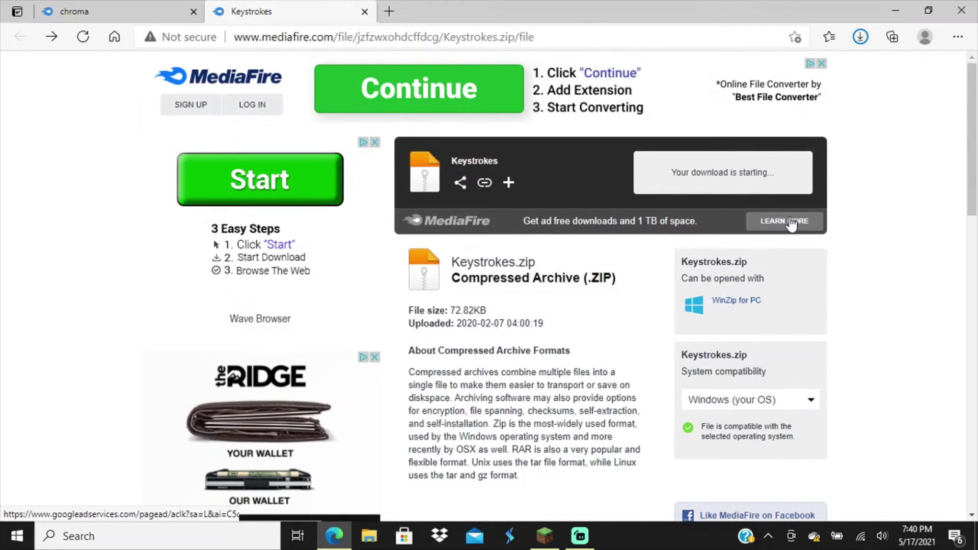
Remove Keystrokes (1).zip from Edge's downloads and show Keystrokes (2).zip in its folder.
left_click(861, 37)
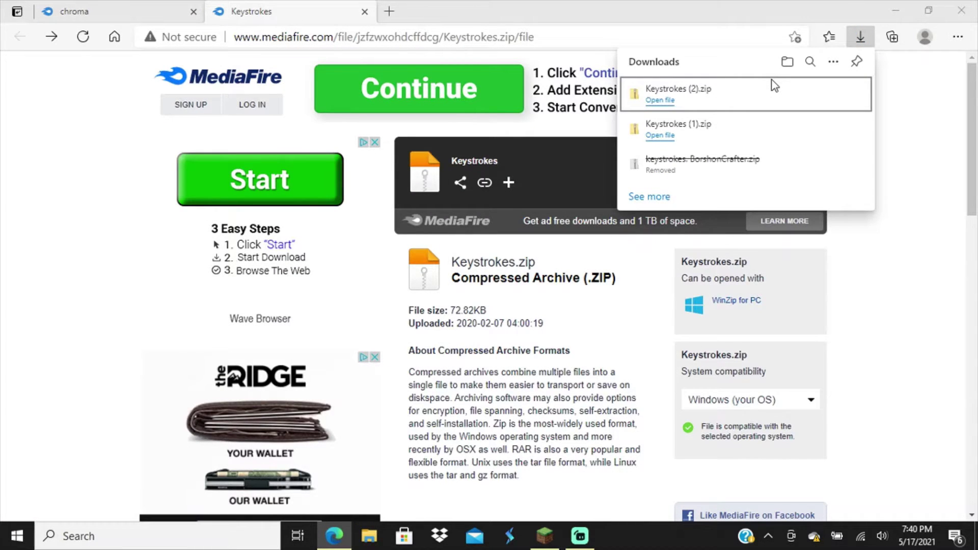
mouse_move(745, 128)
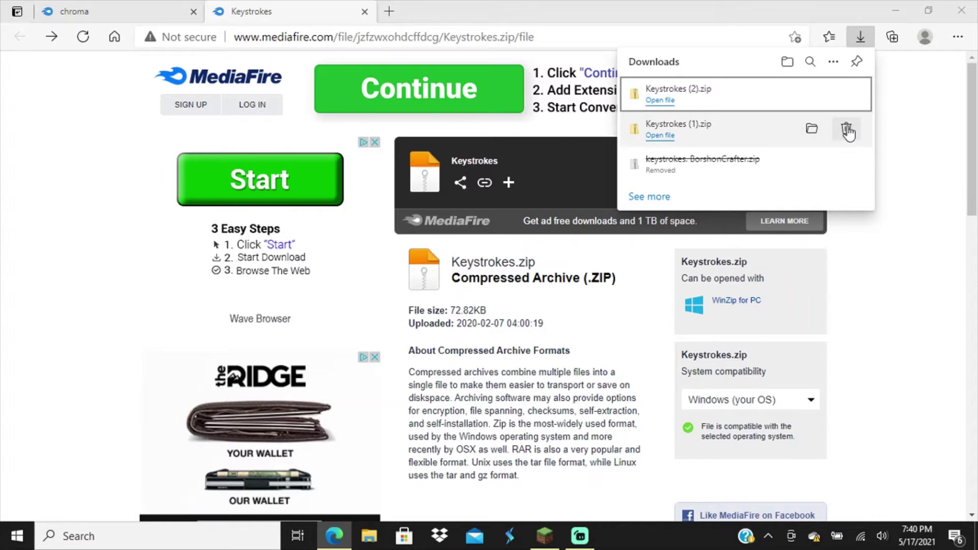
left_click(848, 131)
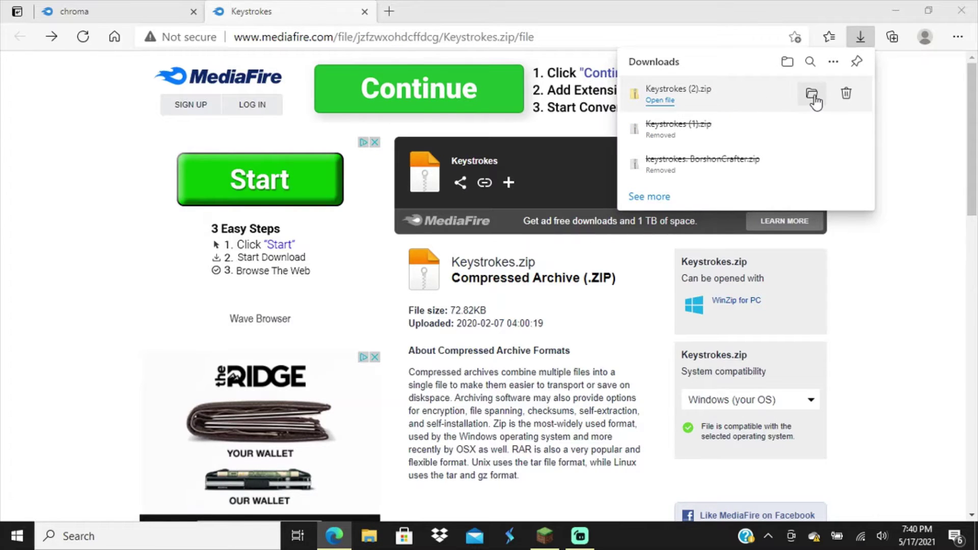
left_click(812, 94)
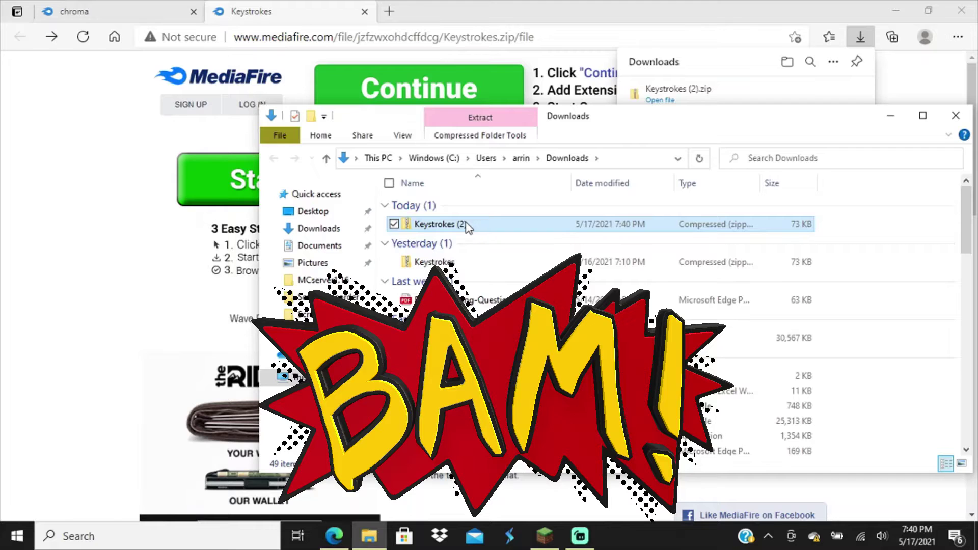
Move Keystrokes (2) into Pictures > Screenshots and select the archive there.
mouse_move(467, 225)
left_mouse_down()
mouse_move(413, 227)
mouse_move(473, 236)
left_mouse_up()
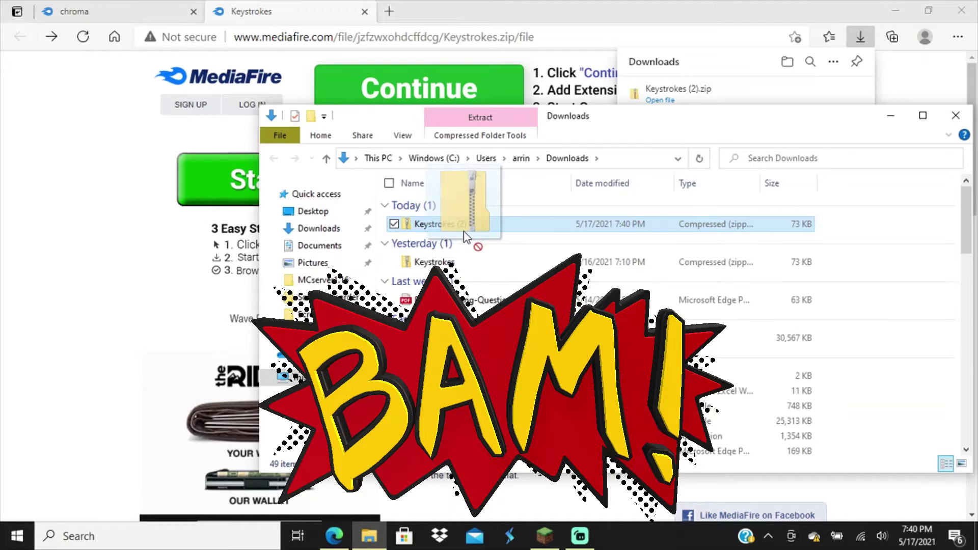
left_click_drag(474, 236, 347, 317)
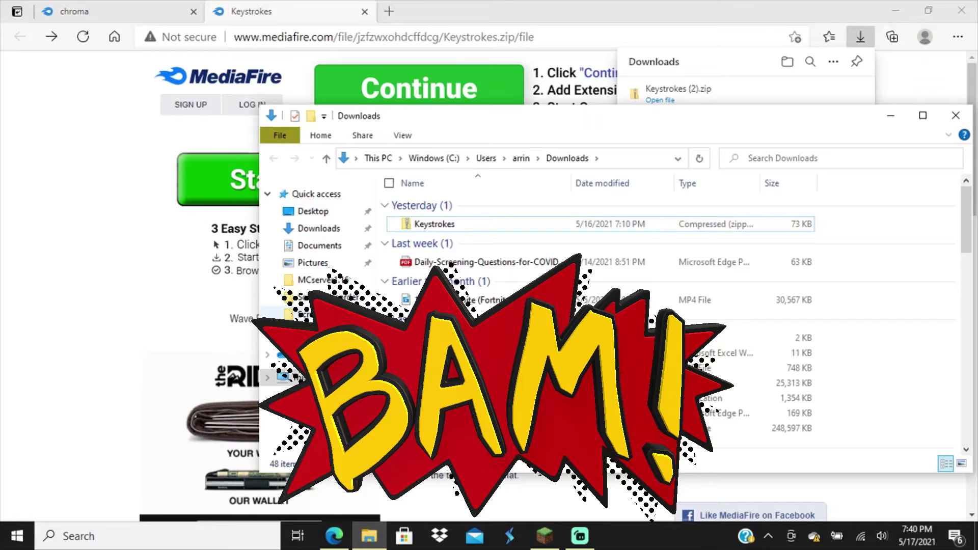
left_click(337, 314)
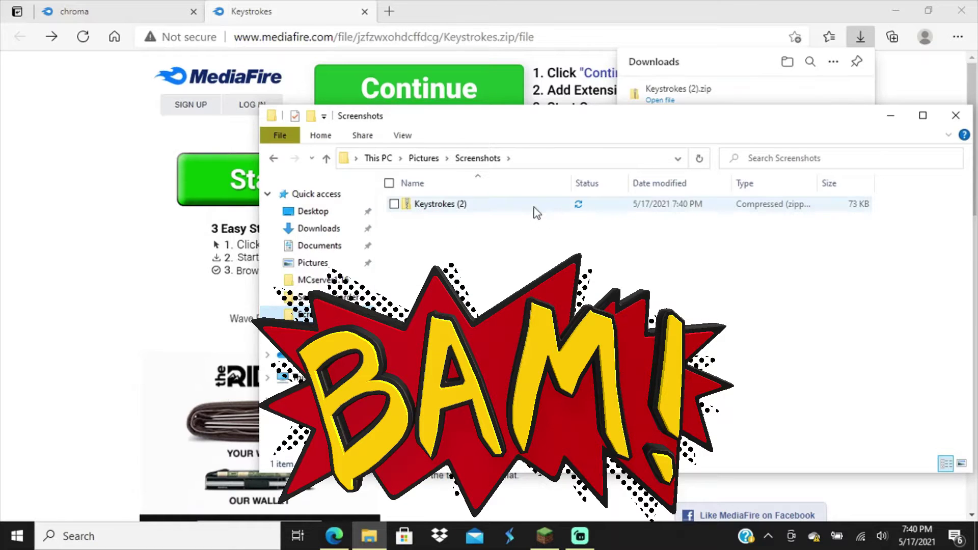
right_click(525, 205)
left_click(530, 206)
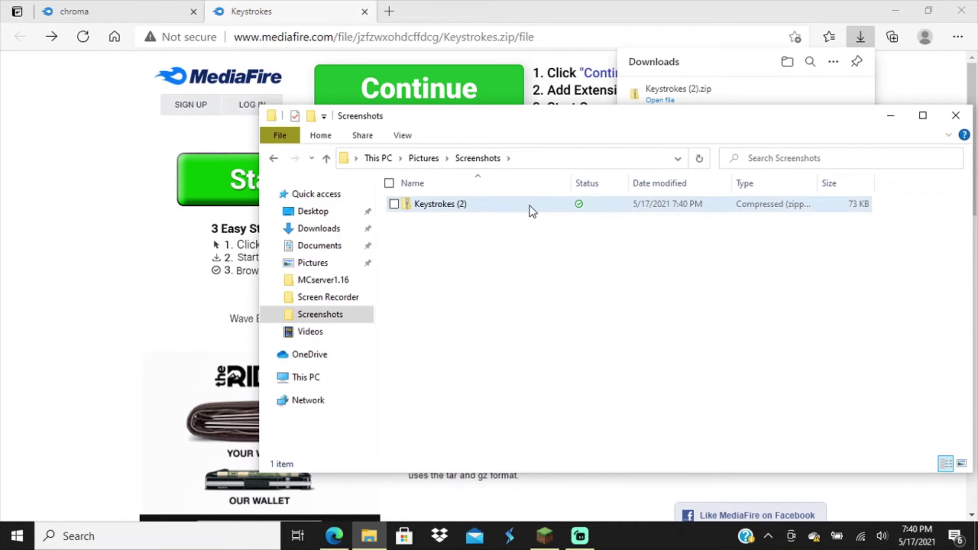
right_click(530, 211)
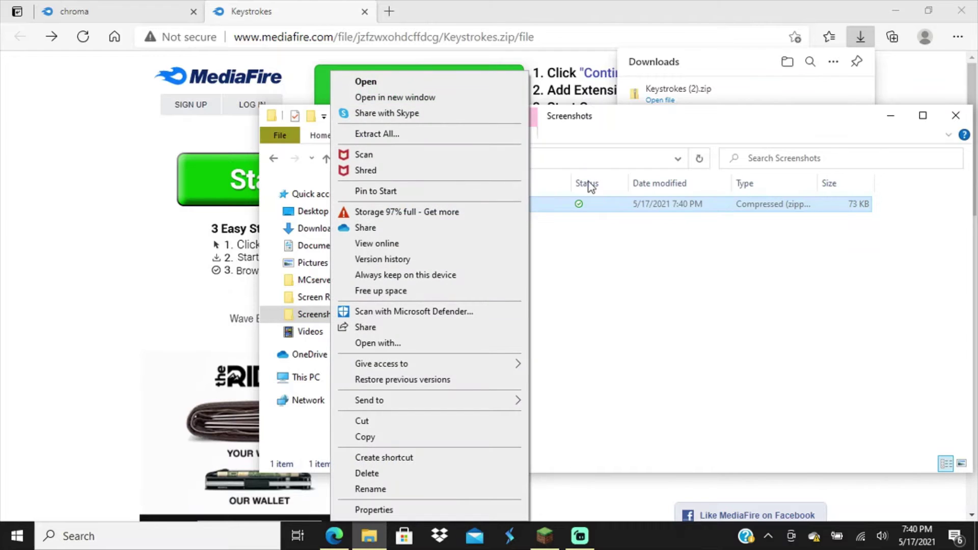
Extract all files from Keystrokes (2) into the Screenshots folder, yielding ApVkp and colour XML files.
left_click(434, 135)
left_click(661, 210)
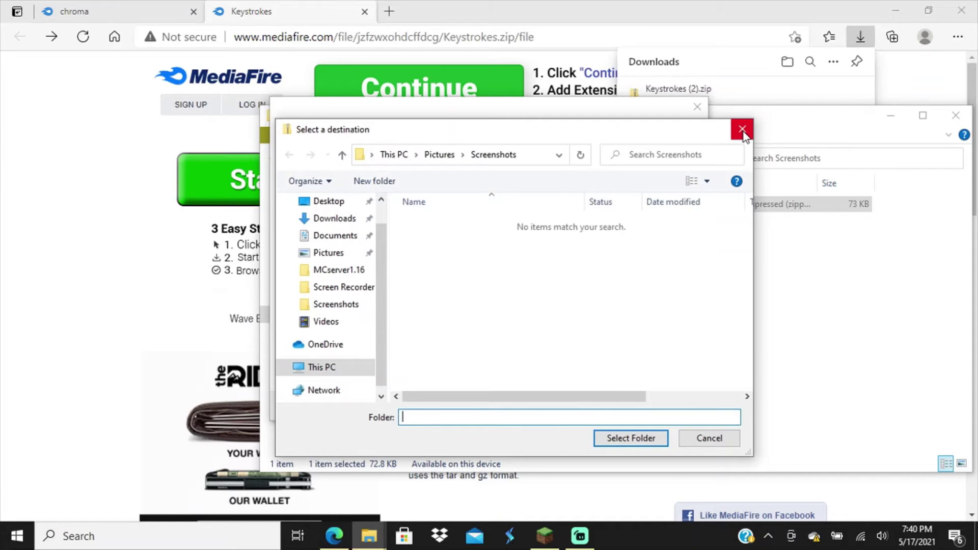
left_click(335, 306)
left_click(613, 441)
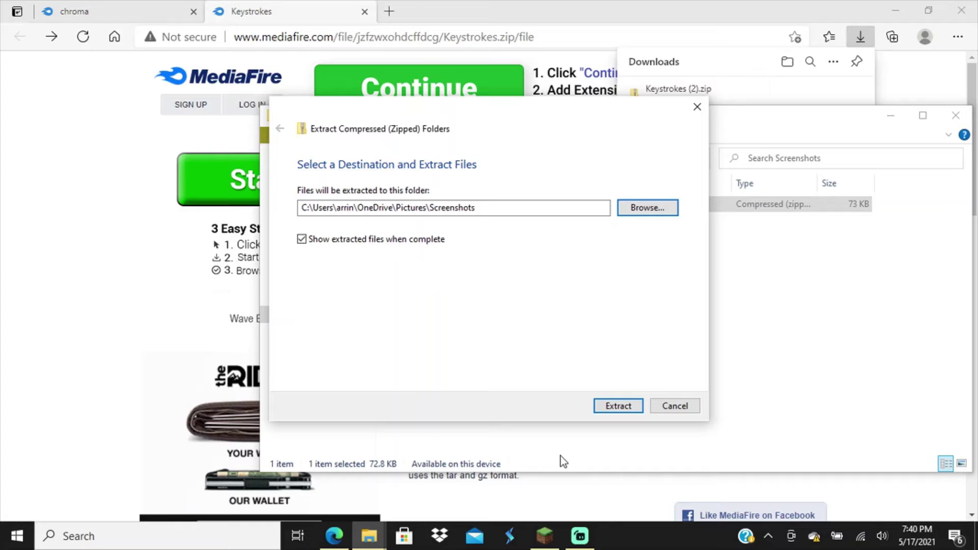
left_click(616, 413)
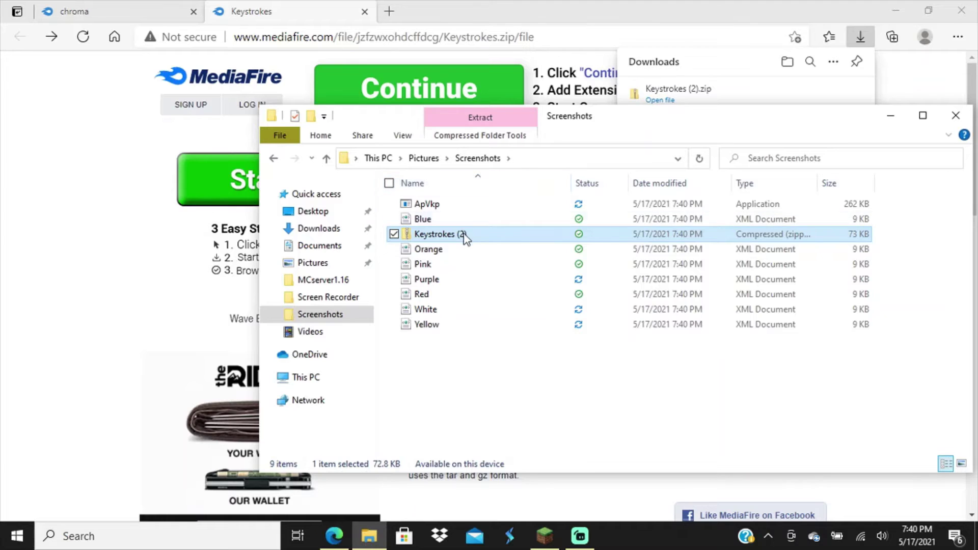
Launch ApVkp, dismiss its layout error and bring up the grey overlay's right-click menu.
left_click(507, 205)
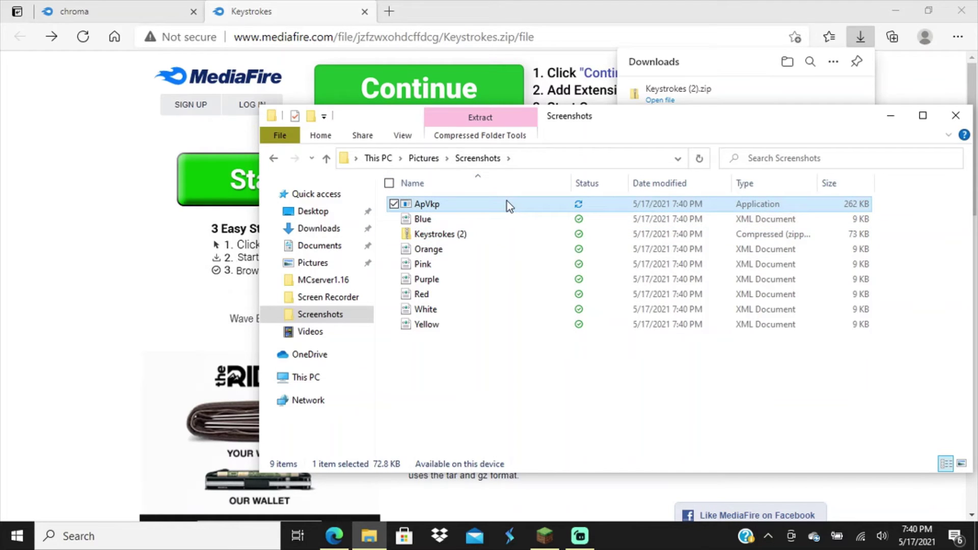
double_click(506, 204)
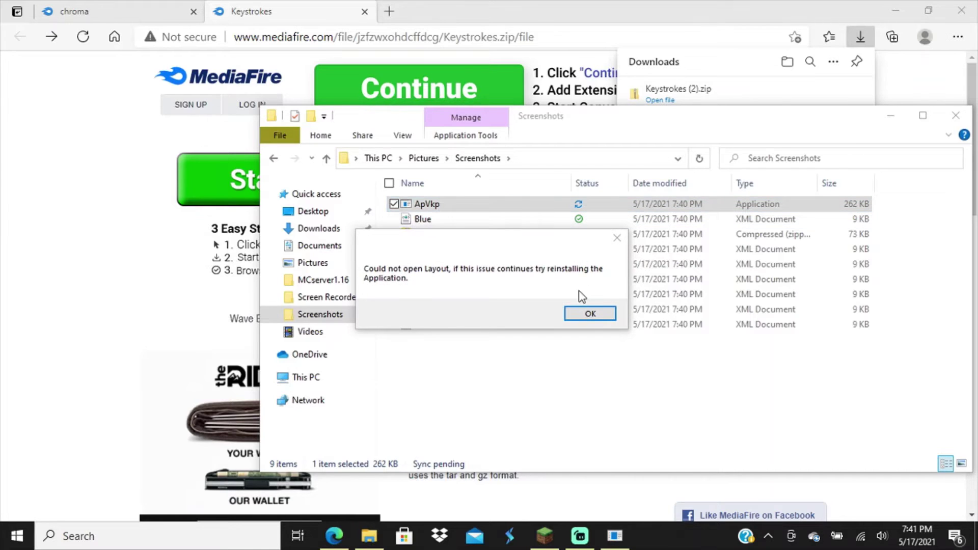
left_click(590, 320)
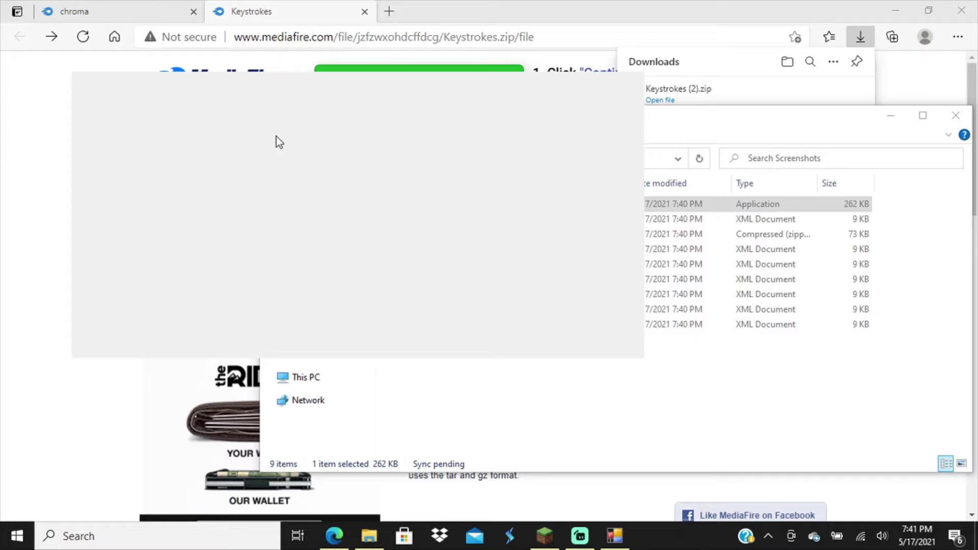
right_click(386, 184)
mouse_move(444, 208)
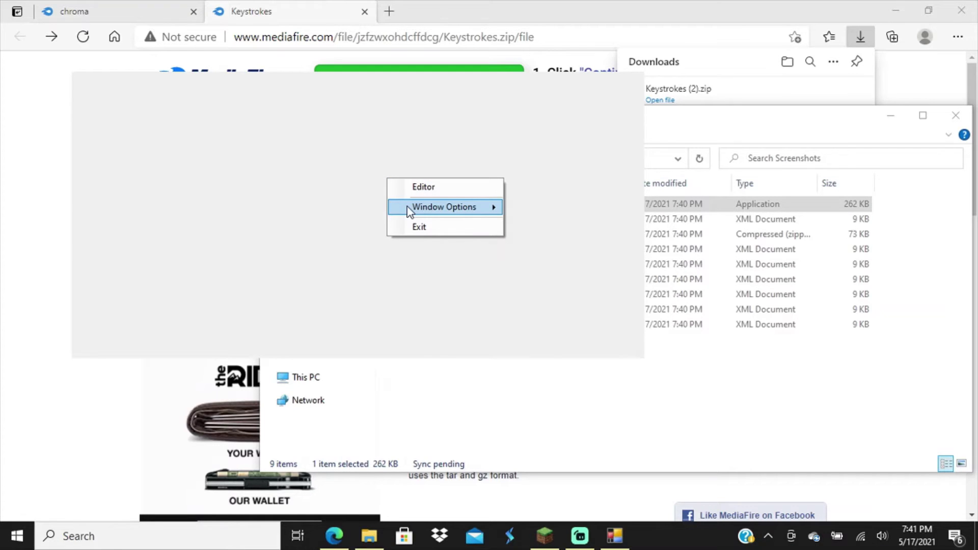
From the Editor's Save/Load menu, load the Orange.xml layout.
left_click(424, 187)
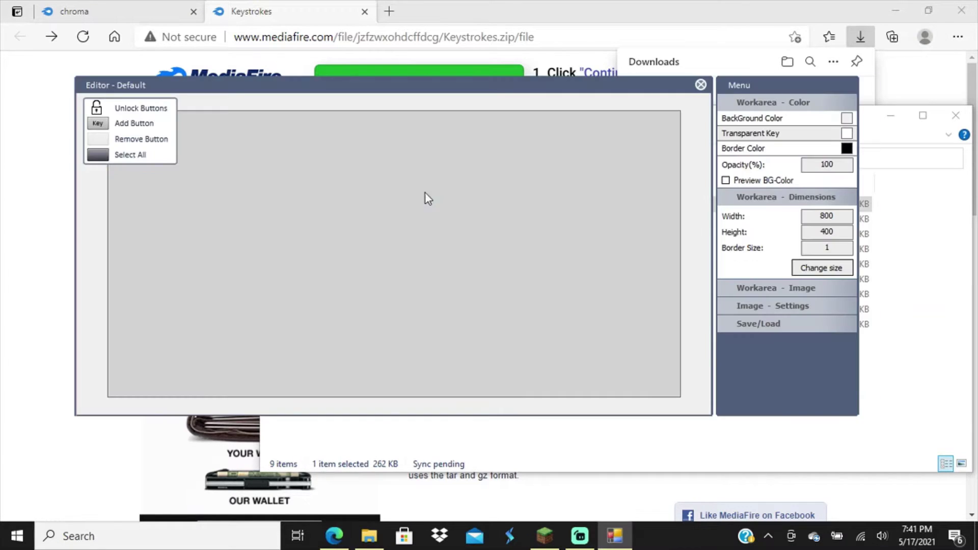
left_click(771, 322)
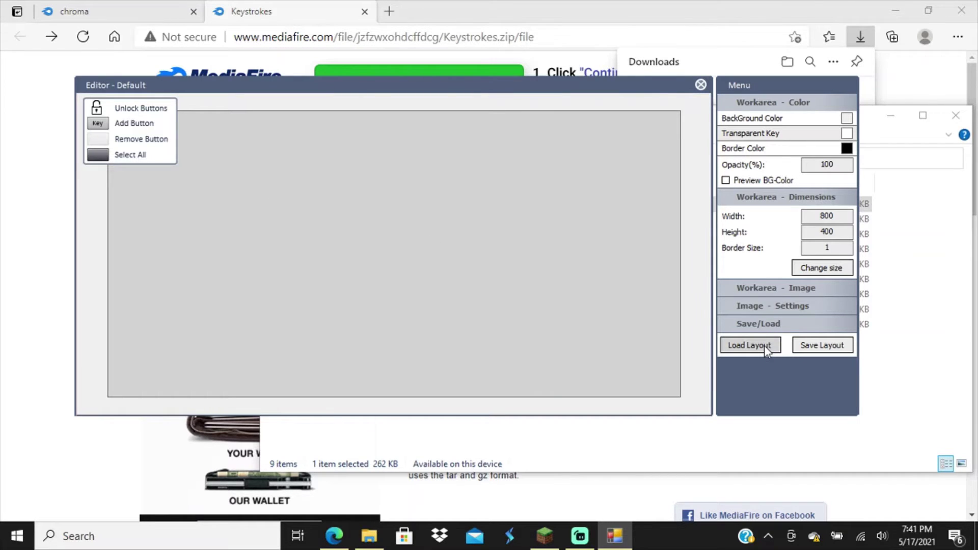
left_click(765, 345)
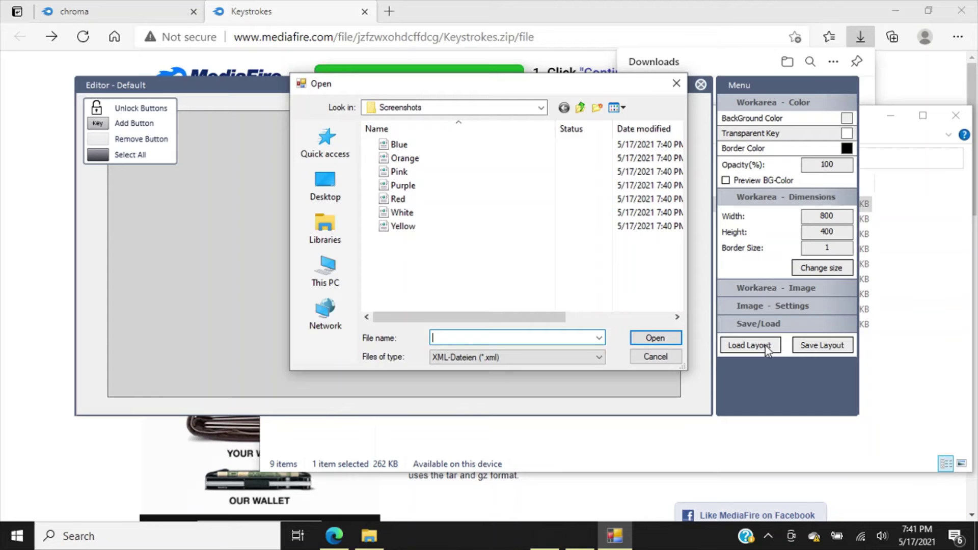
left_click(432, 213)
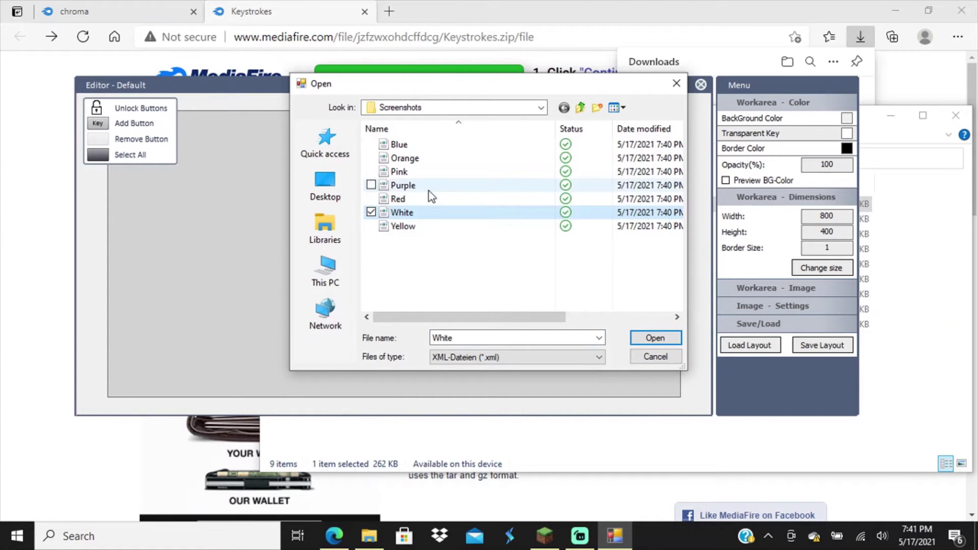
left_click(413, 191)
left_click(404, 159)
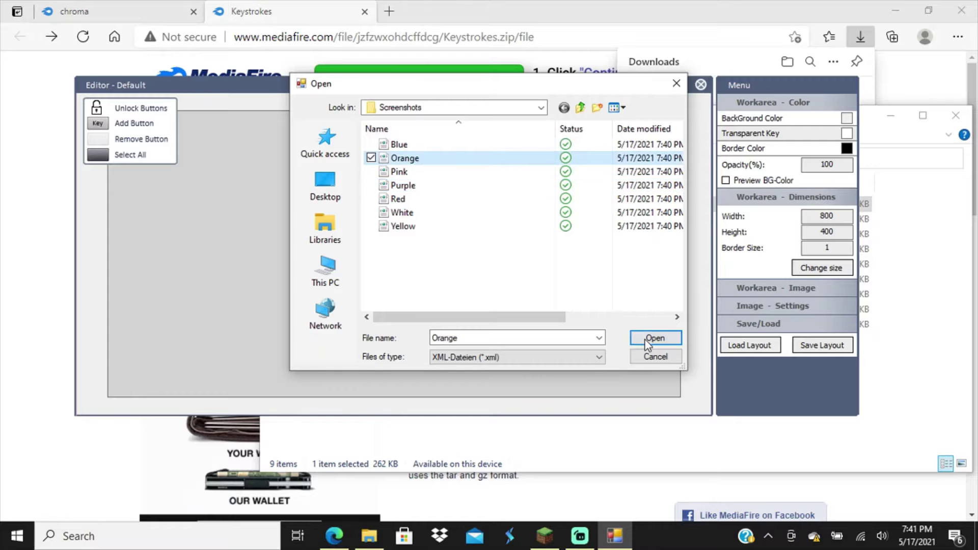
left_click(655, 339)
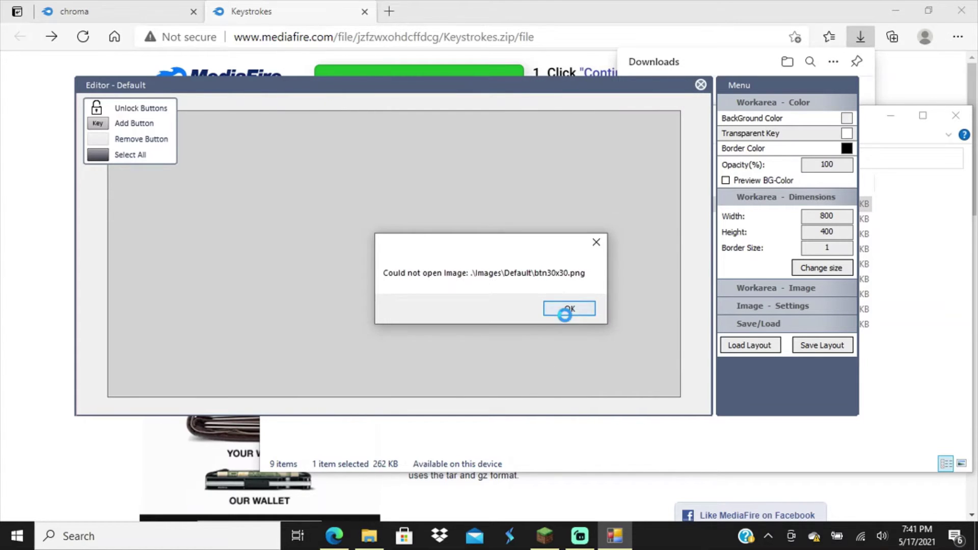
Dismiss the five 'Could not open Image' errors so the Orange WASD/mouse layout appears.
left_click(564, 313)
left_click(565, 313)
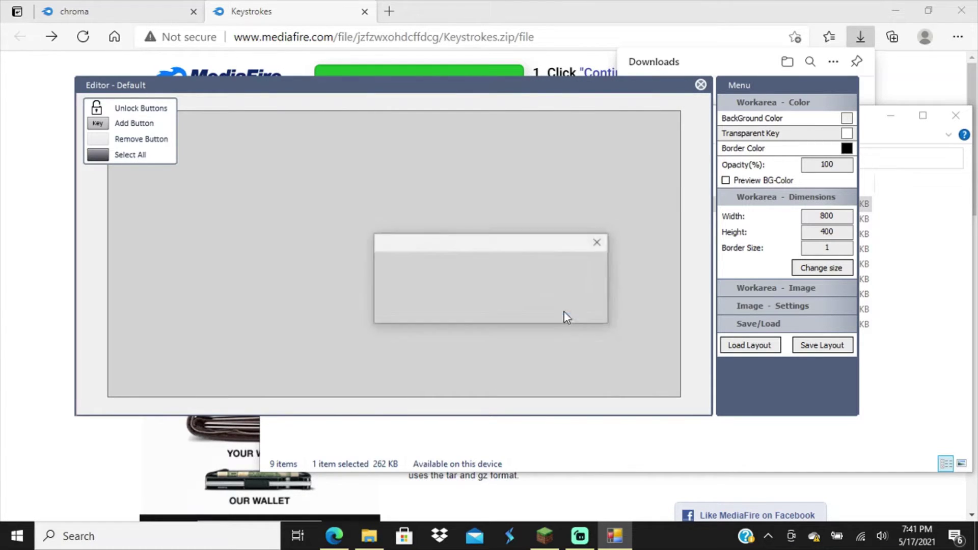
left_click(566, 312)
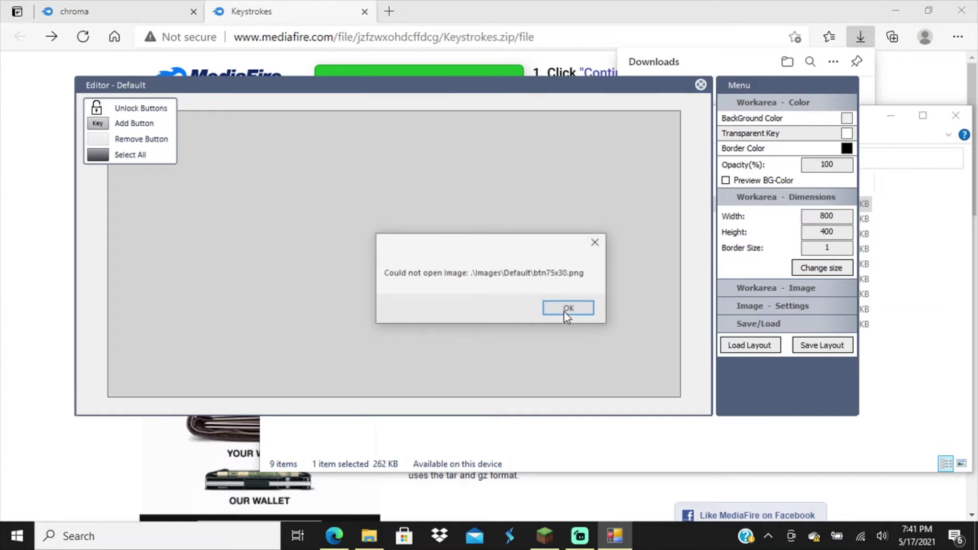
left_click(566, 313)
left_click(566, 313)
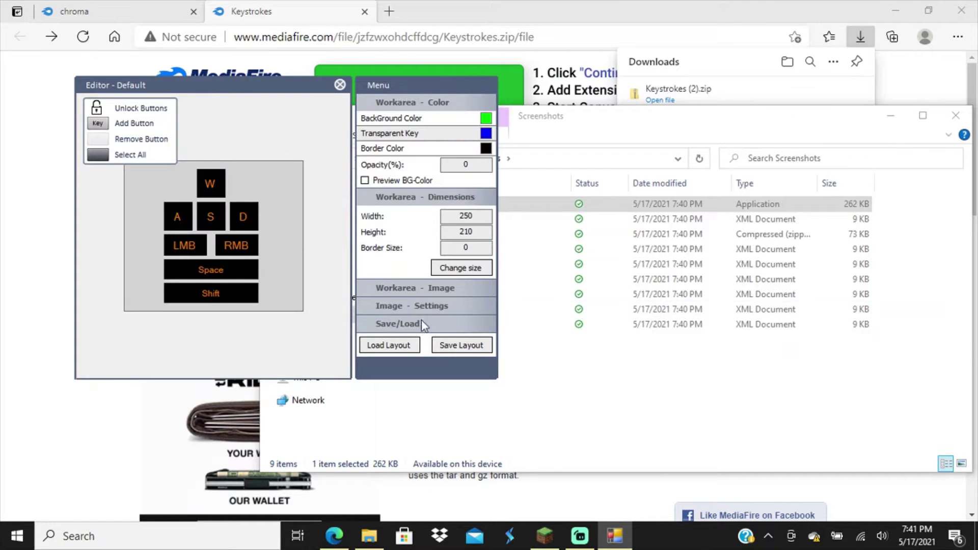
Close the Editor and test the overlay with WASD, Space and left-click highlights.
key("w")
key("s")
key("space")
left_click(341, 85)
key("w")
key("a")
key("s")
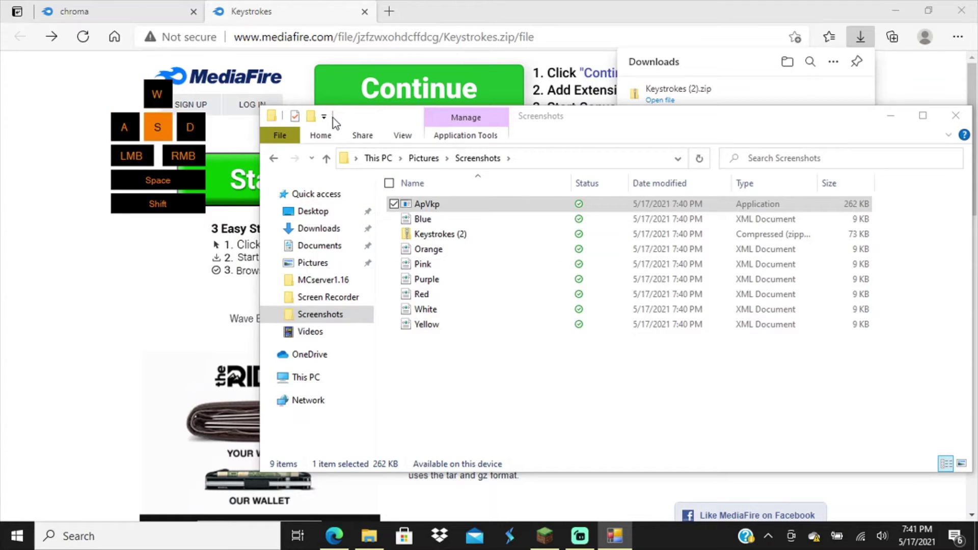
key("d")
key("a")
key("s")
key("a")
key("d")
key("w")
left_click(139, 146)
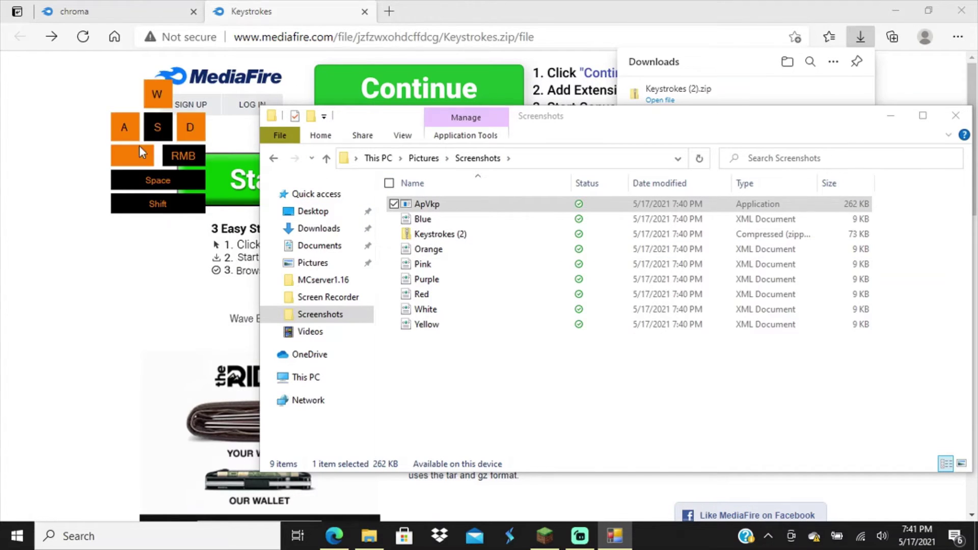
Uncheck Locked in Window Options and drag the overlay to the screen's top-left corner.
right_click(157, 129)
mouse_move(213, 159)
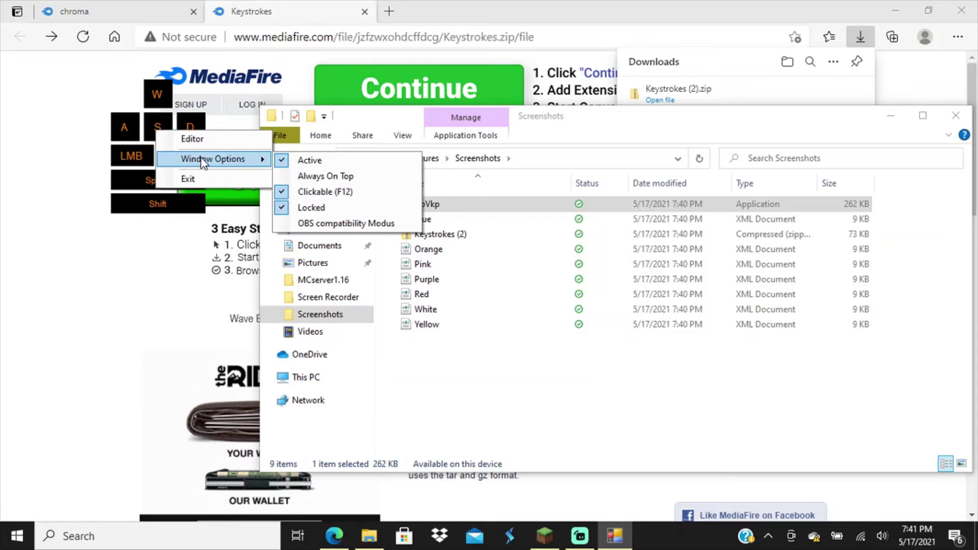
left_click(315, 210)
left_click_drag(191, 159, 95, 86)
right_click(94, 87)
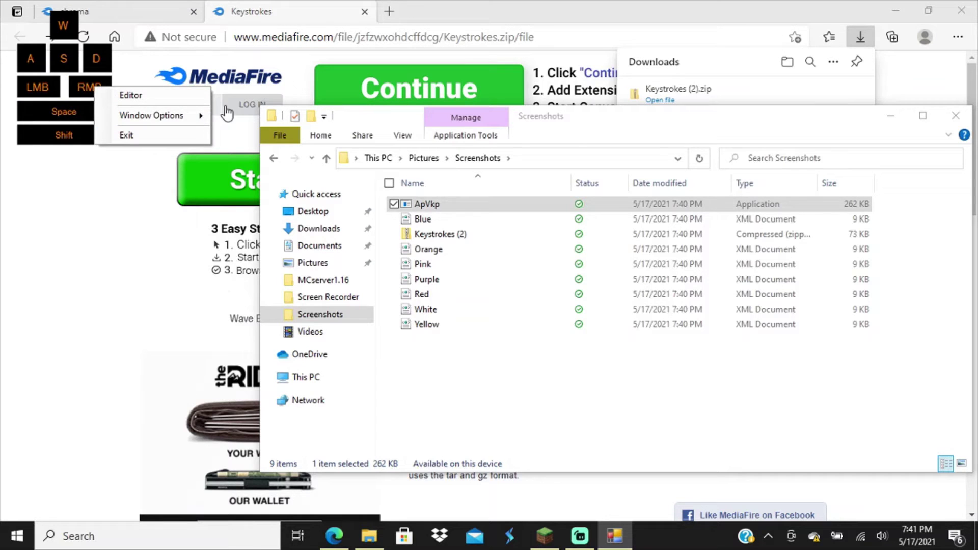
Enable Always On Top in the overlay's Window Options after it hides behind the browser.
left_click(464, 19)
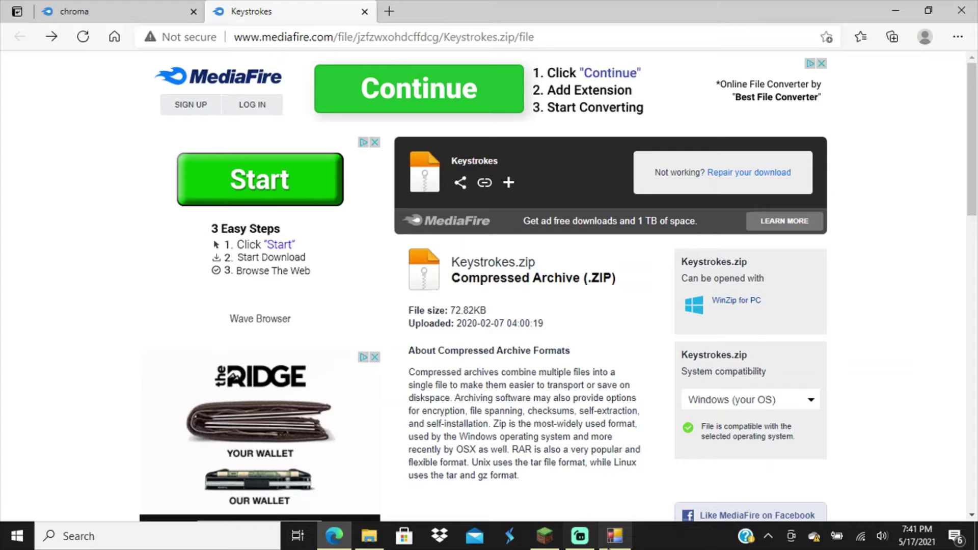
left_click(615, 537)
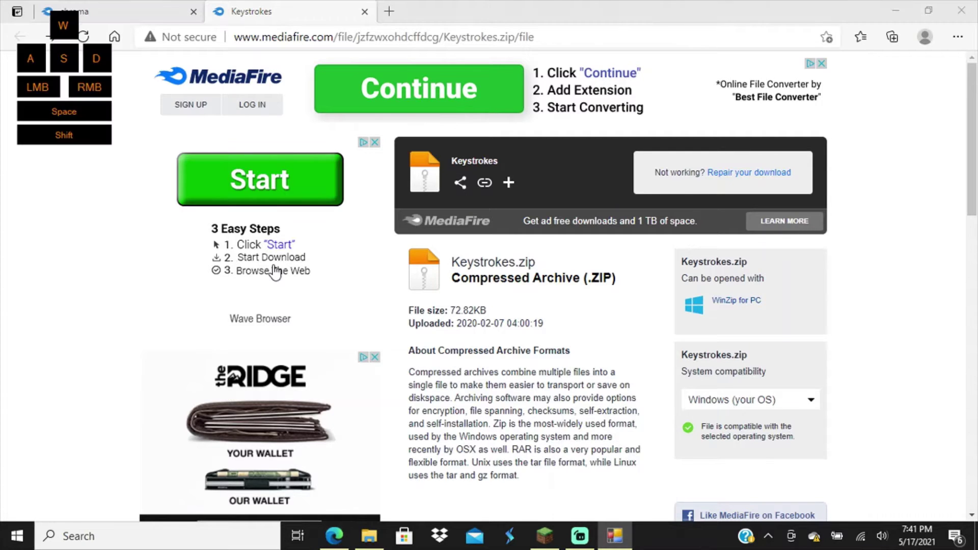
right_click(100, 94)
mouse_move(157, 119)
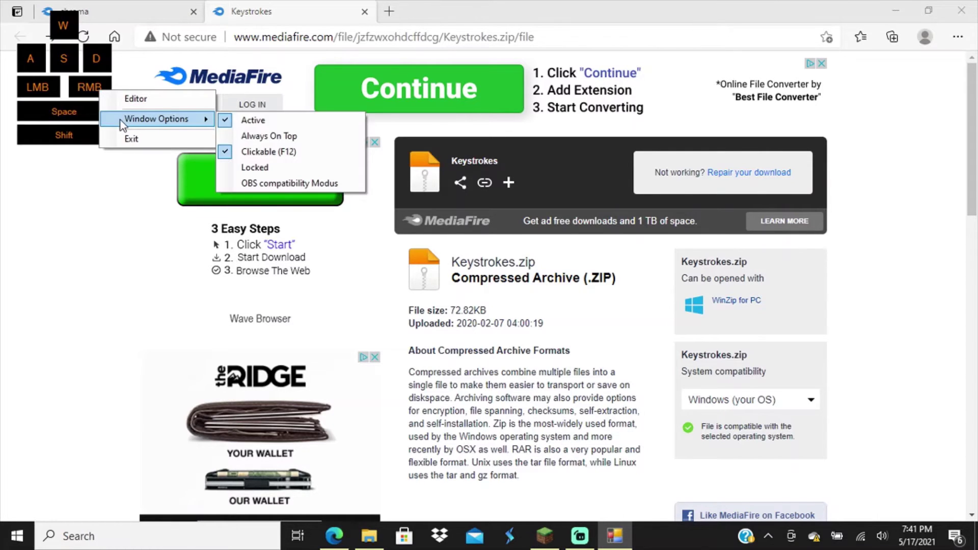
left_click(275, 135)
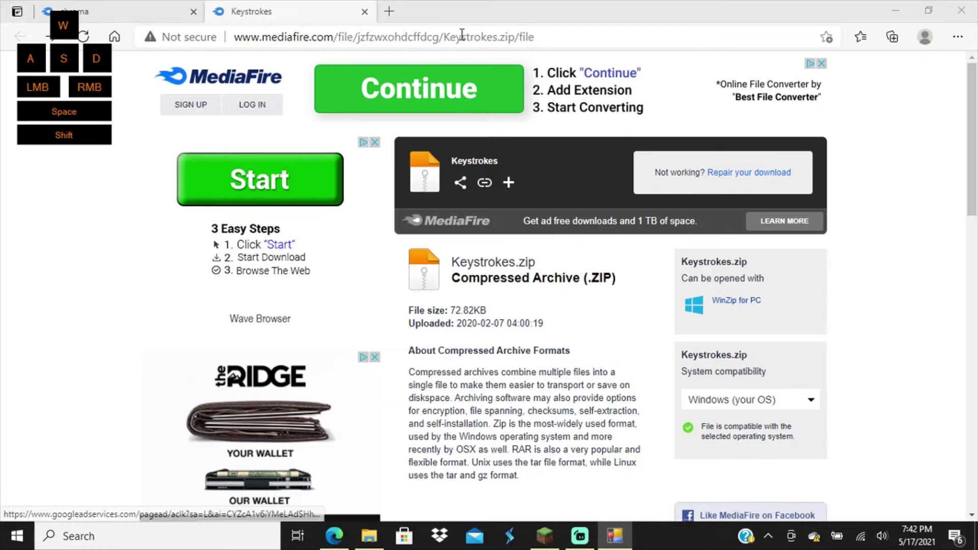
Focus the browser and press WASD to confirm the overlay stays visible and lights up.
left_click(77, 12)
left_click(290, 12)
key("w")
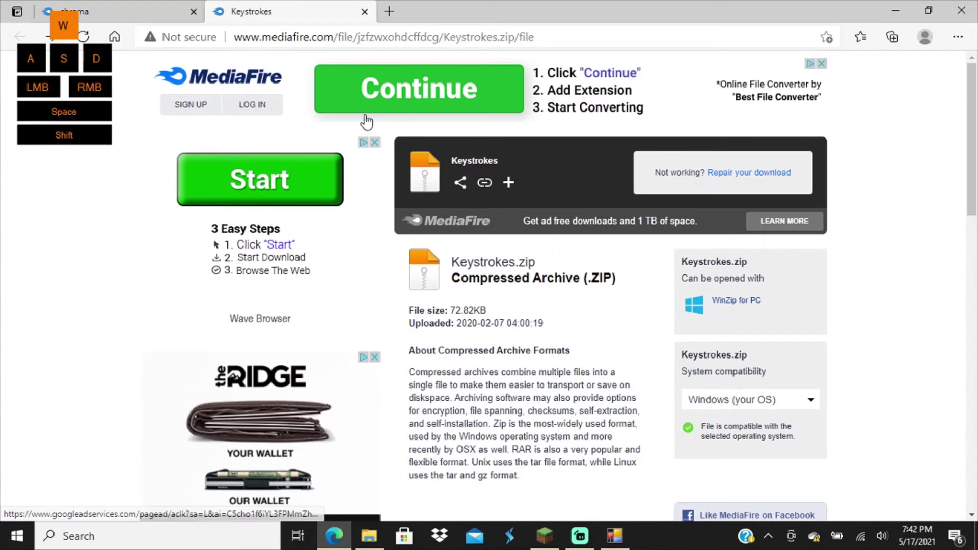
key("d")
key("s")
key("d")
key("a")
key("s")
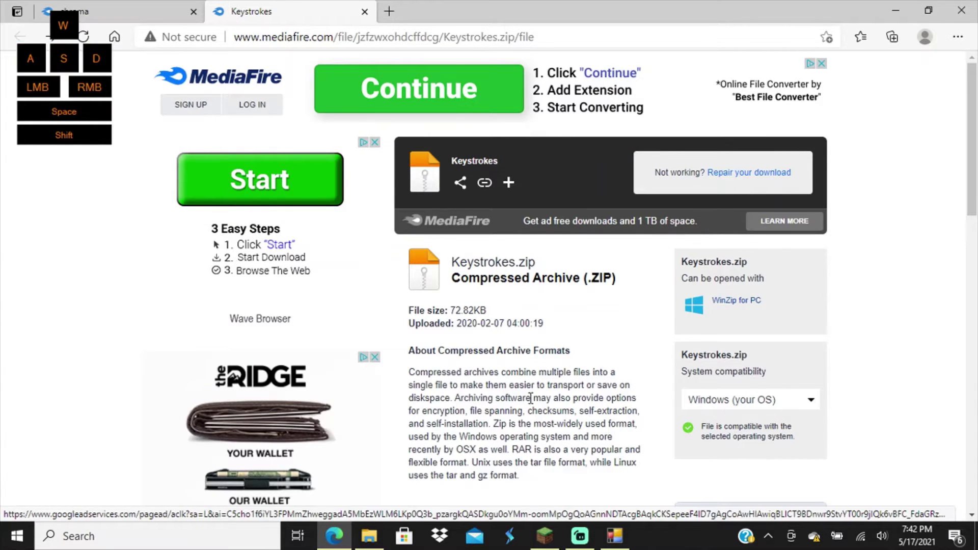
key("d")
key("a")
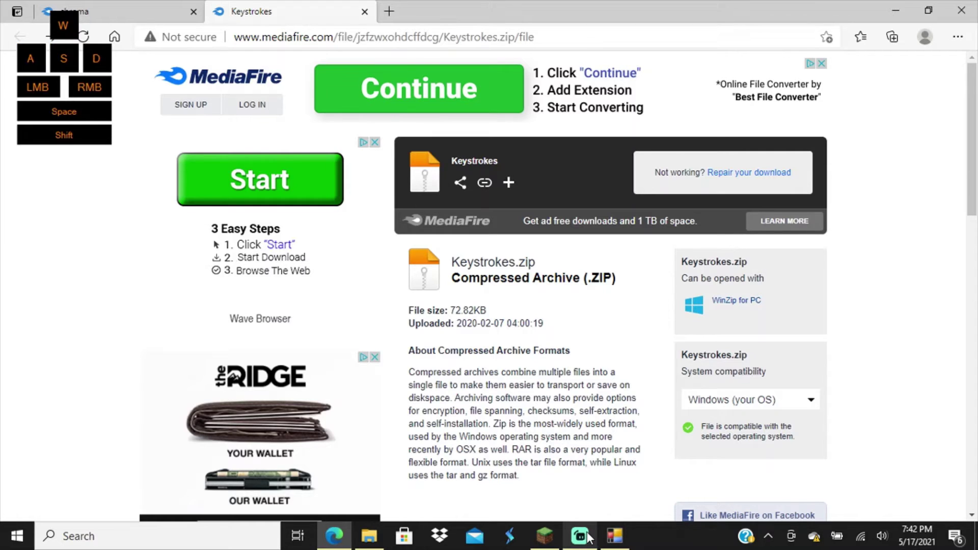
Move with WASD, sneak with Shift and attack with left clicks in Minecraft while the overlay lights up live.
key("a")
key("s")
key("a")
key("w")
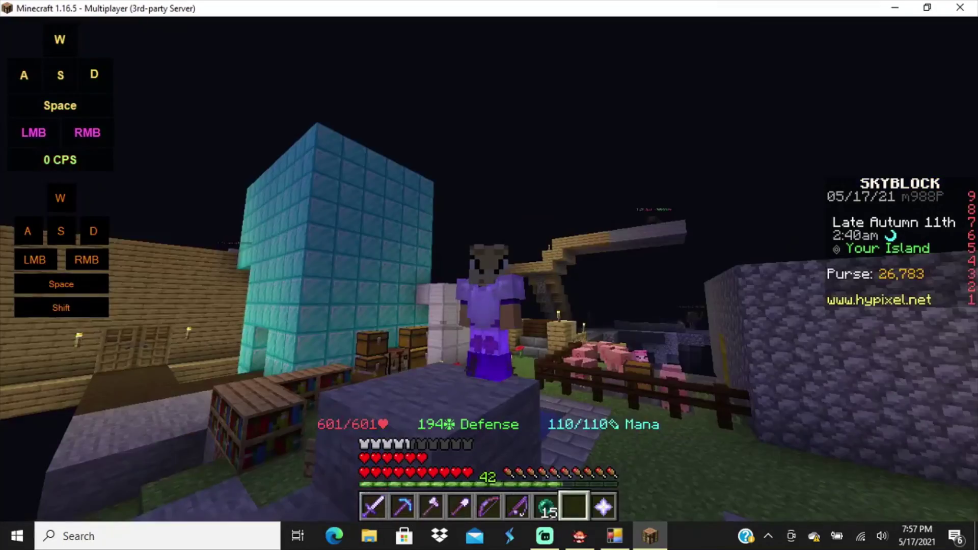
key("shift")
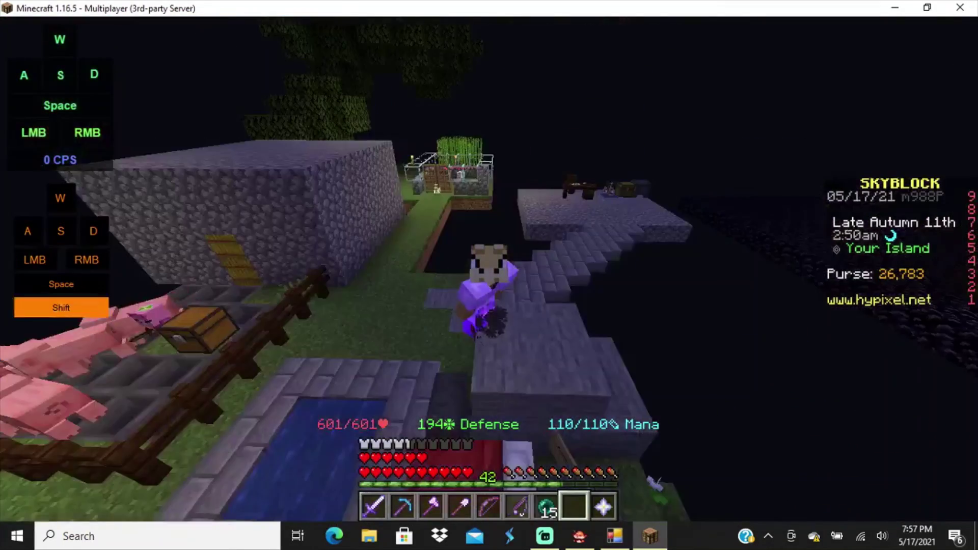
left_click(489, 275)
left_click(490, 276)
key("shift")
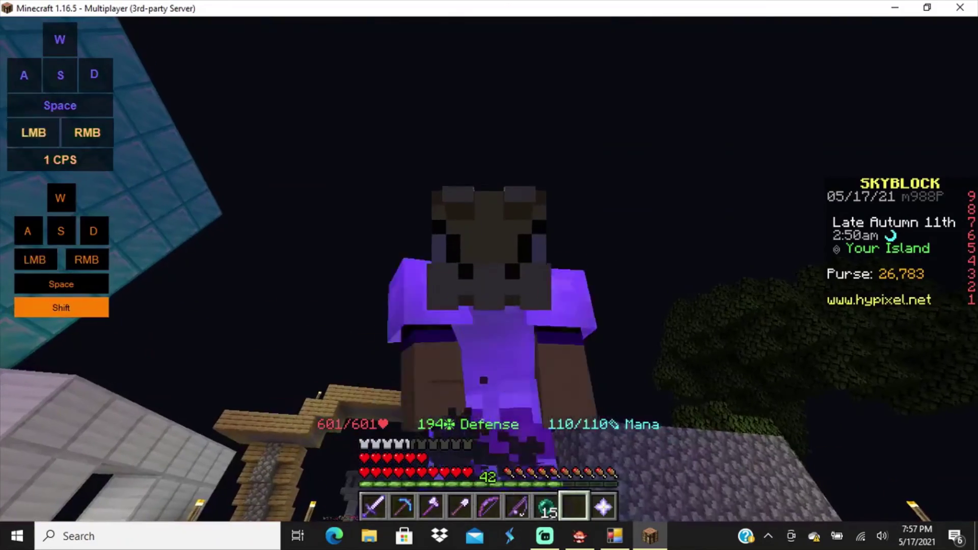
left_click(490, 275)
left_click(489, 276)
left_click(489, 275)
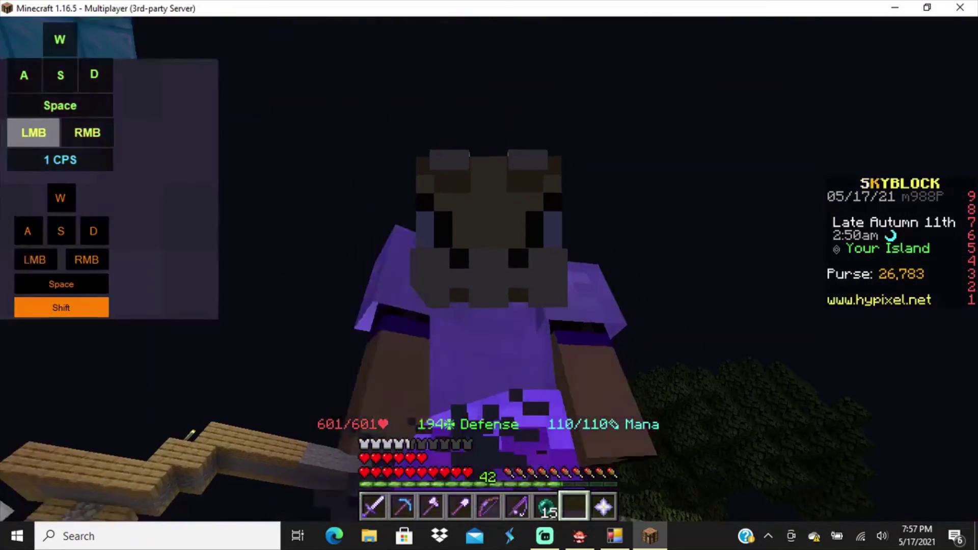